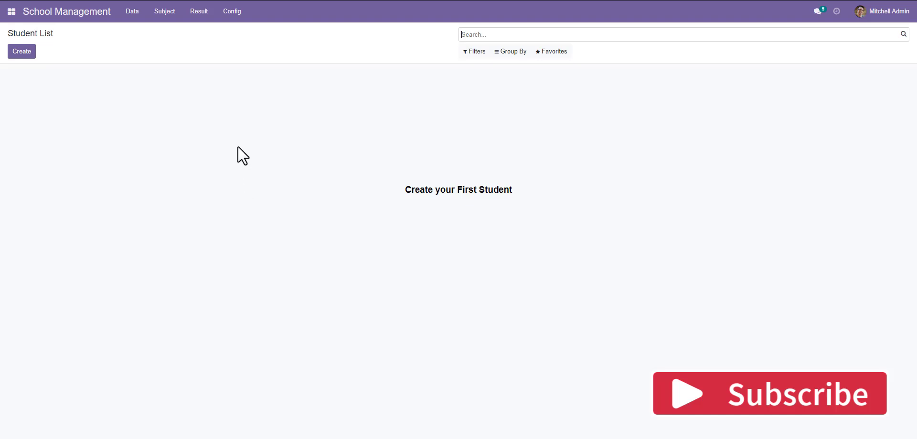
# Step: Locate the auto_backup module folder in File Explorer, and search all Odoo modules for "backup" with the Apps filter removed
pyautogui.click(93, 436)
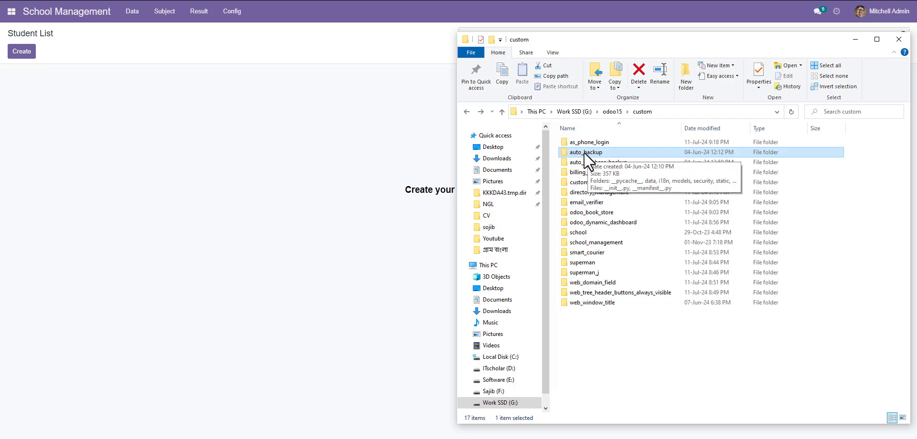
pyautogui.click(29, 24)
pyautogui.click(12, 11)
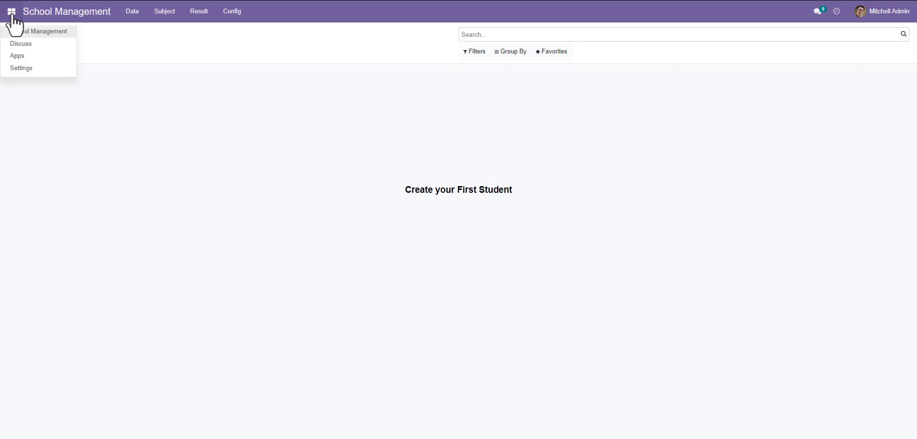
pyautogui.click(18, 56)
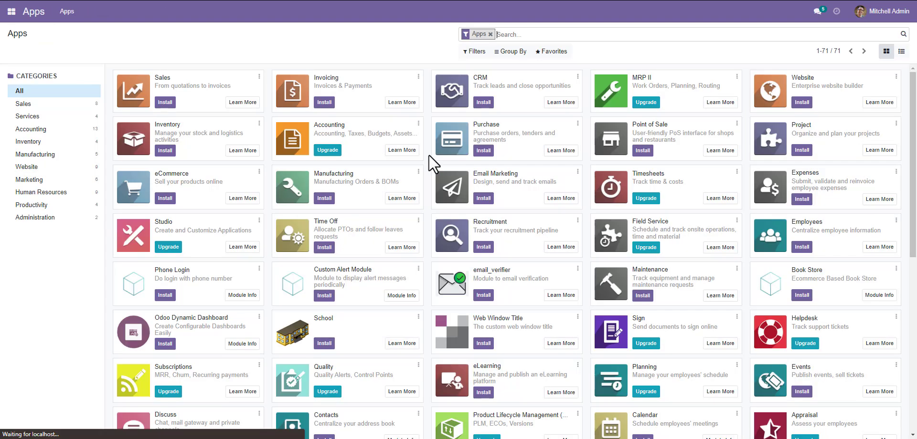
pyautogui.click(505, 34)
pyautogui.press('BackSpace')
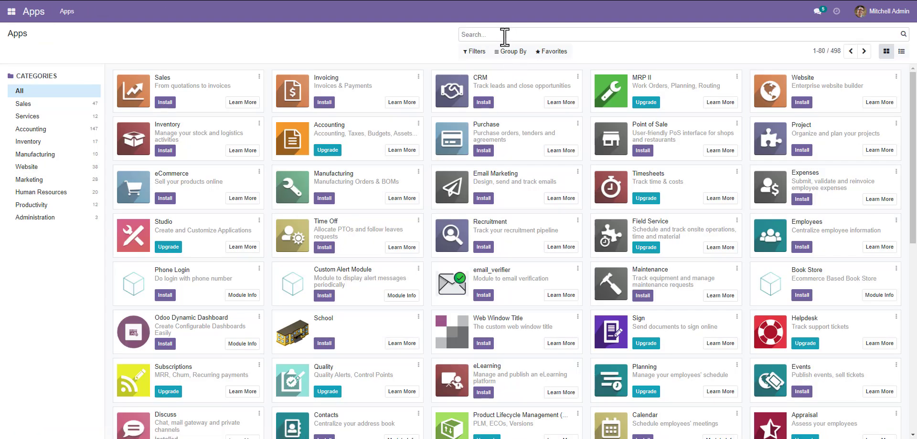
pyautogui.write('ba')
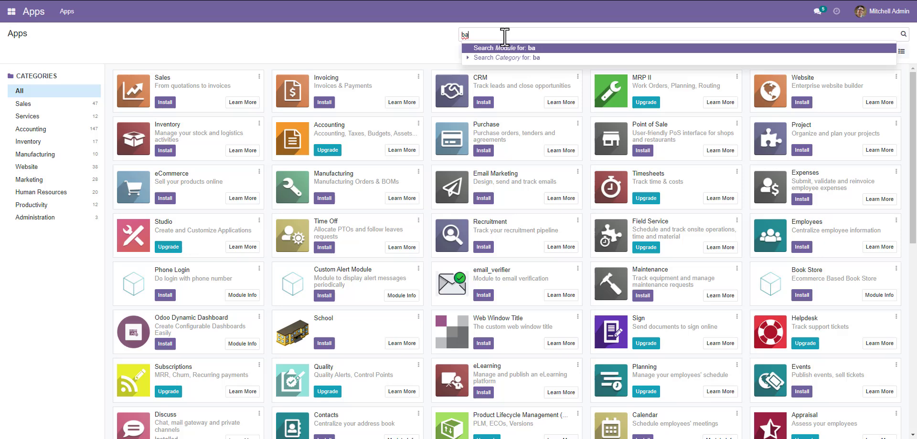
pyautogui.write('ckup')
pyautogui.press('Return')
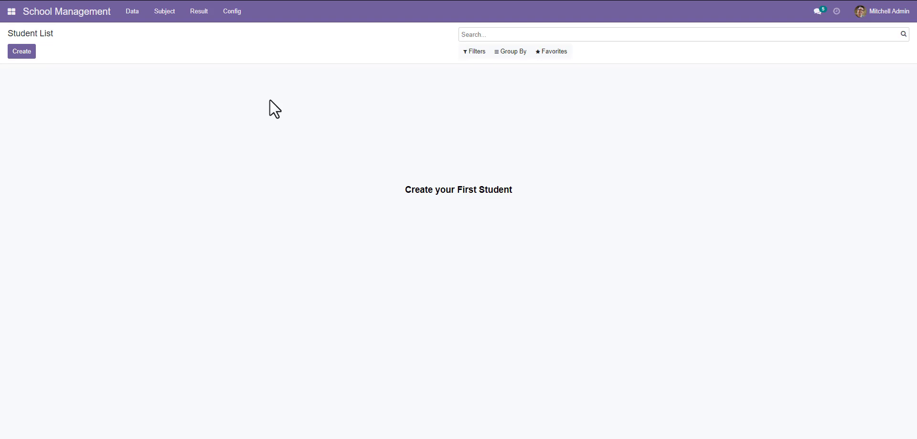
# Step: Activate debug mode
pyautogui.hotkey('ctrl', 'k')
pyautogui.write('debug')
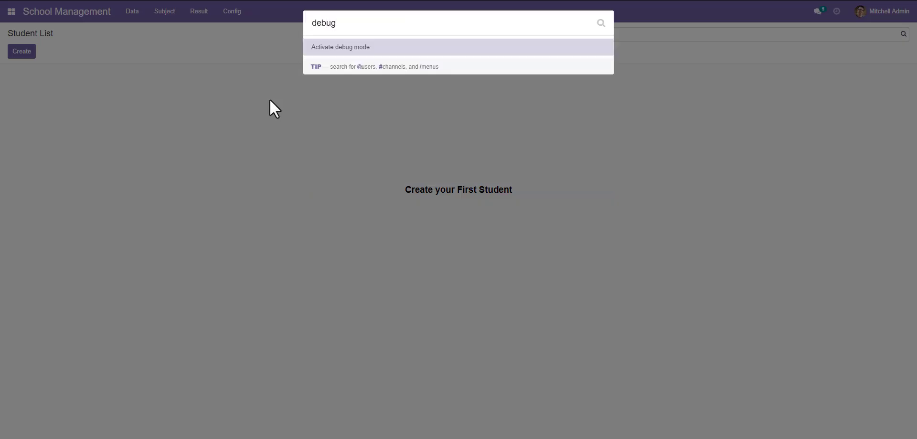
pyautogui.press('Return')
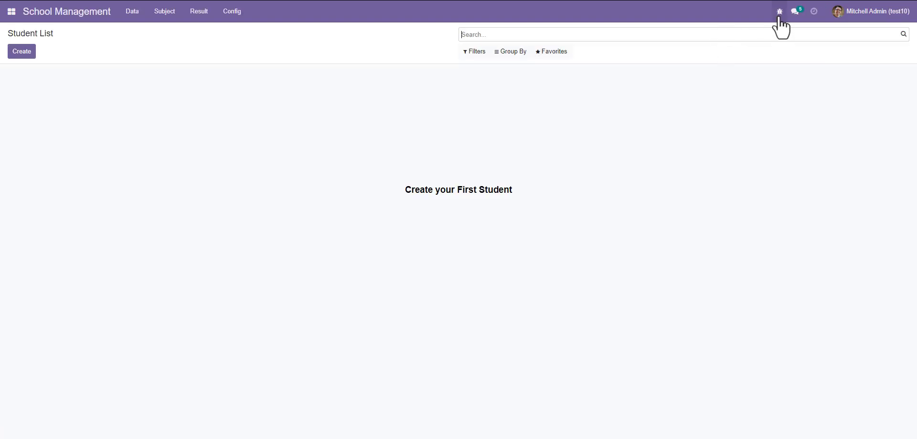
# Step: Open the back-up configurations in the technical settings and start a new configuration
pyautogui.click(11, 14)
pyautogui.click(22, 65)
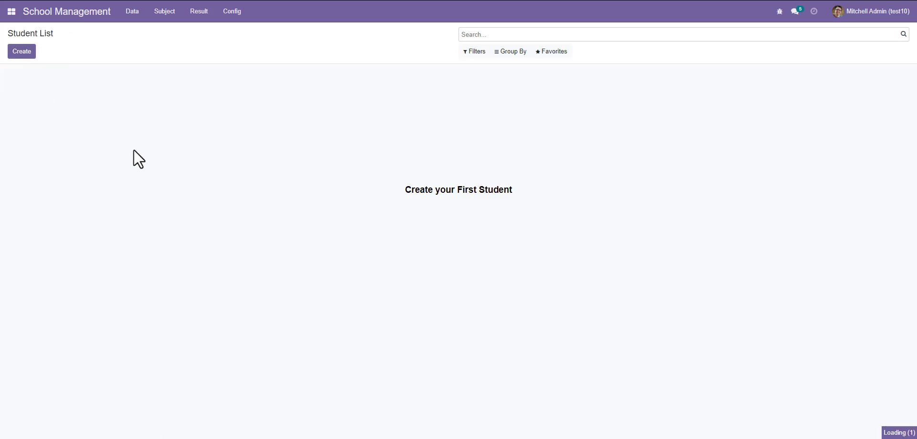
pyautogui.click(266, 13)
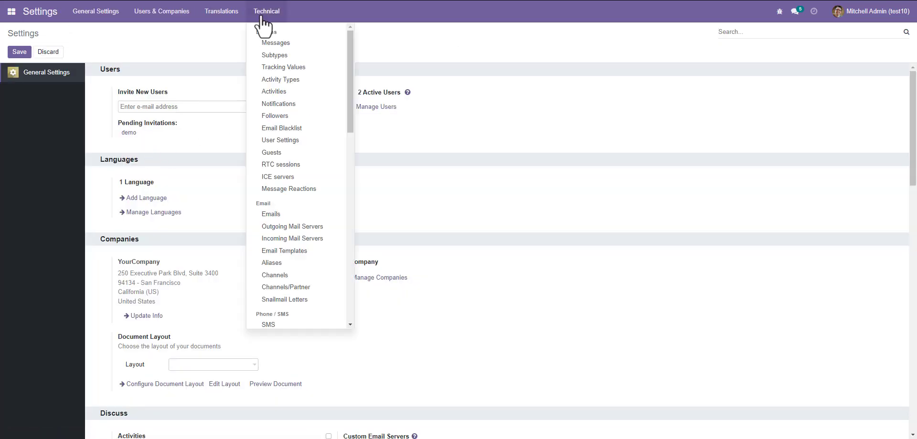
pyautogui.scroll(-5, 293, 258)
pyautogui.scroll(-10, 293, 248)
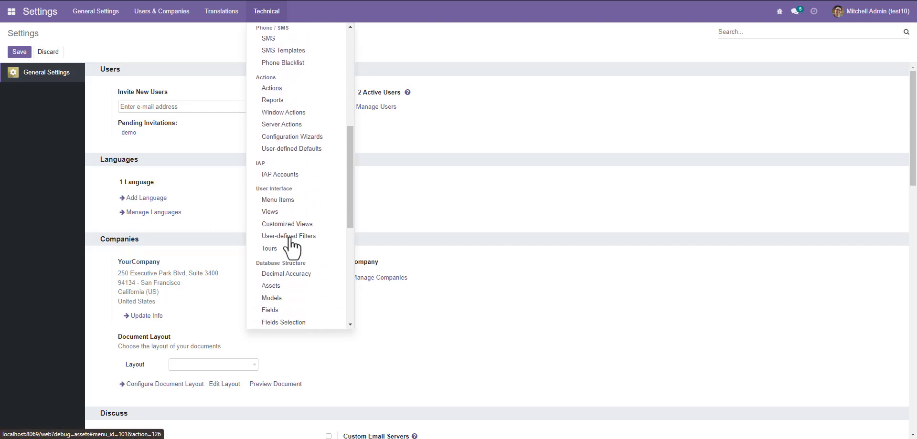
pyautogui.scroll(-2, 292, 246)
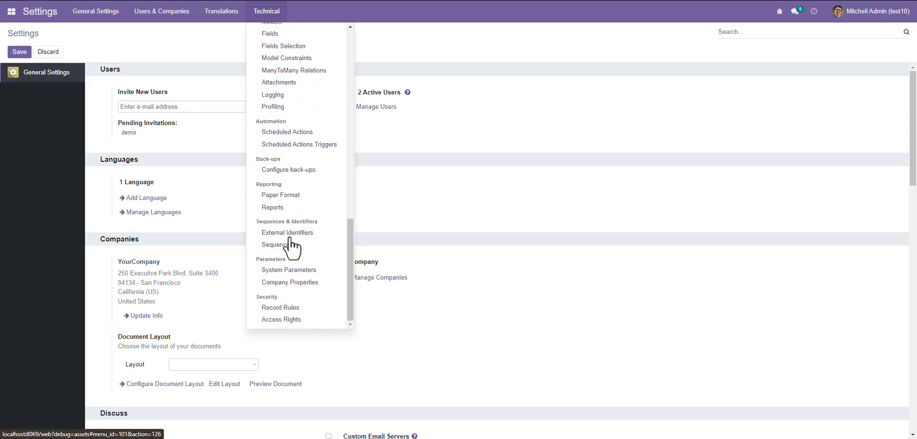
pyautogui.click(295, 174)
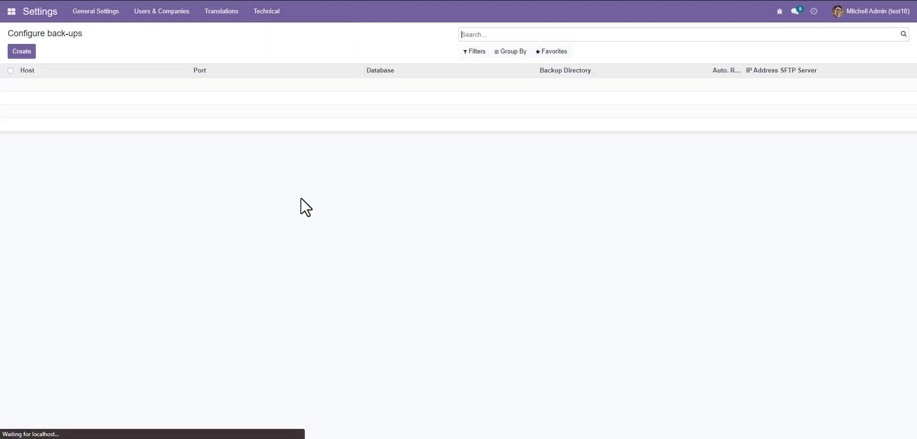
pyautogui.click(27, 54)
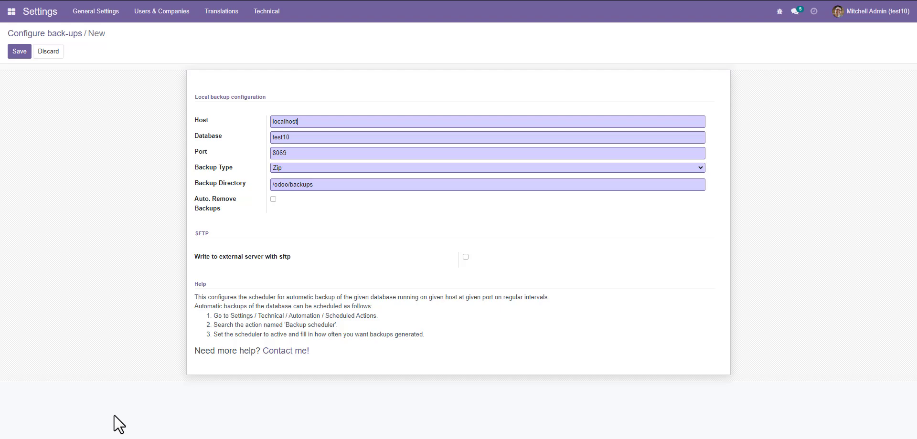
# Step: Locate the odoo/backups folder on the G: drive in File Explorer, and save the test10 Zip backup configuration with directory /odoo/backups
pyautogui.hotkey('alt', 'Tab')
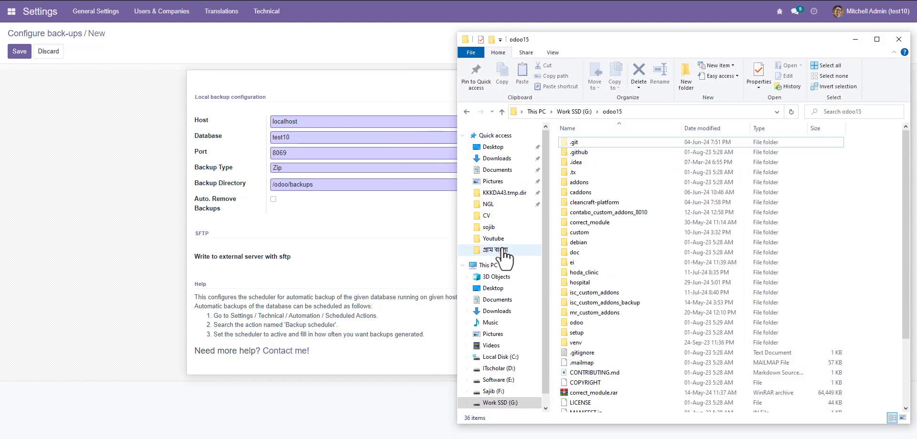
pyautogui.doubleClick(586, 325)
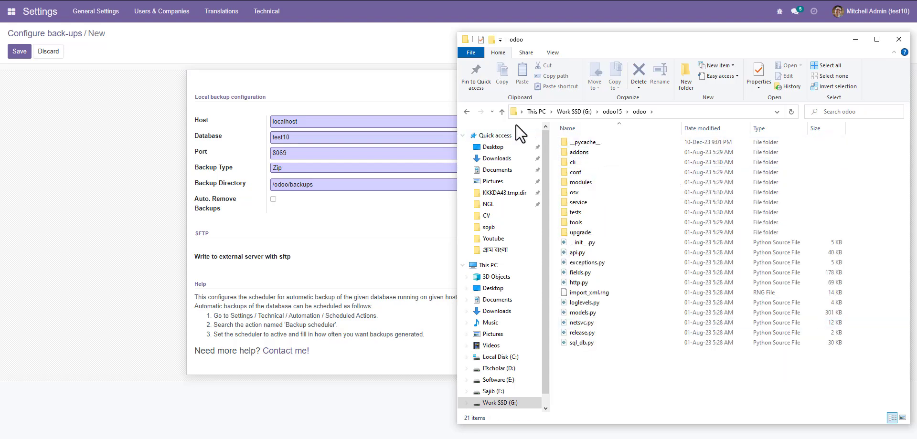
pyautogui.click(468, 111)
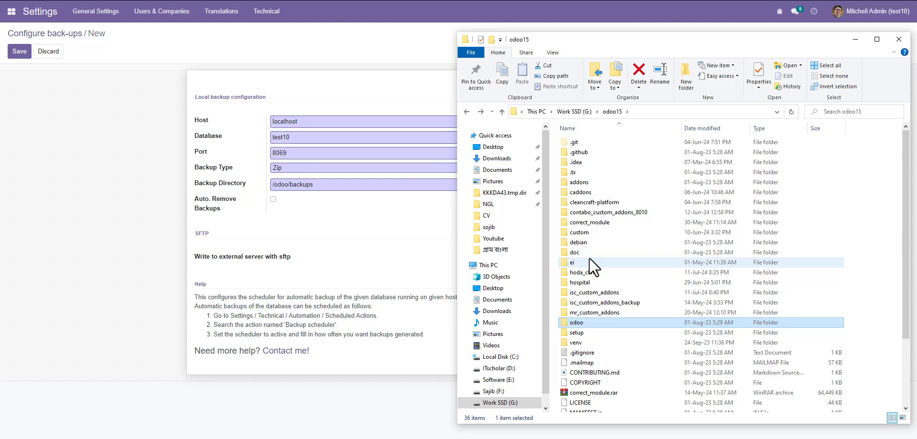
pyautogui.click(582, 113)
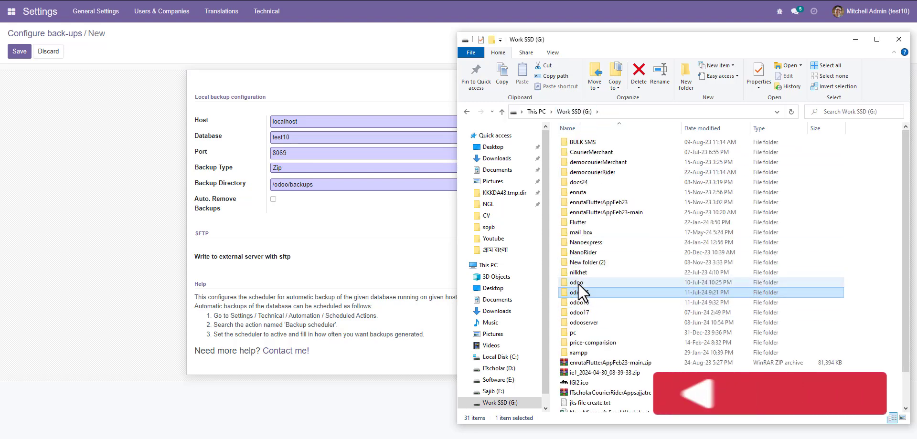
pyautogui.doubleClick(578, 283)
pyautogui.doubleClick(589, 143)
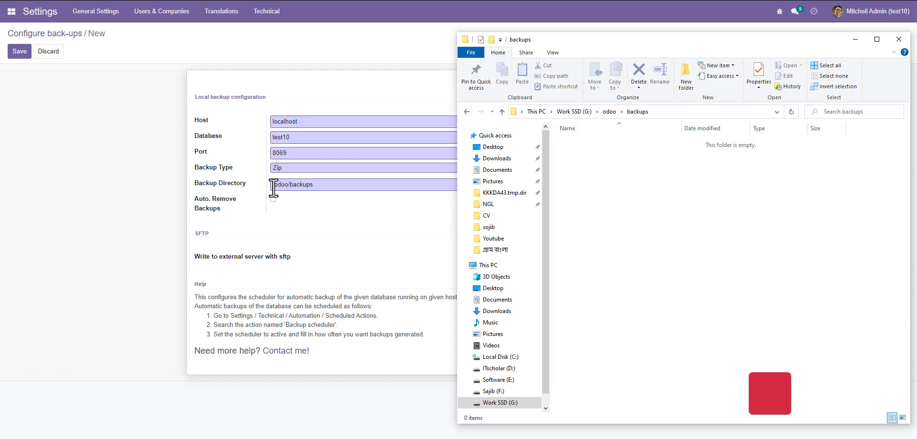
pyautogui.click(856, 39)
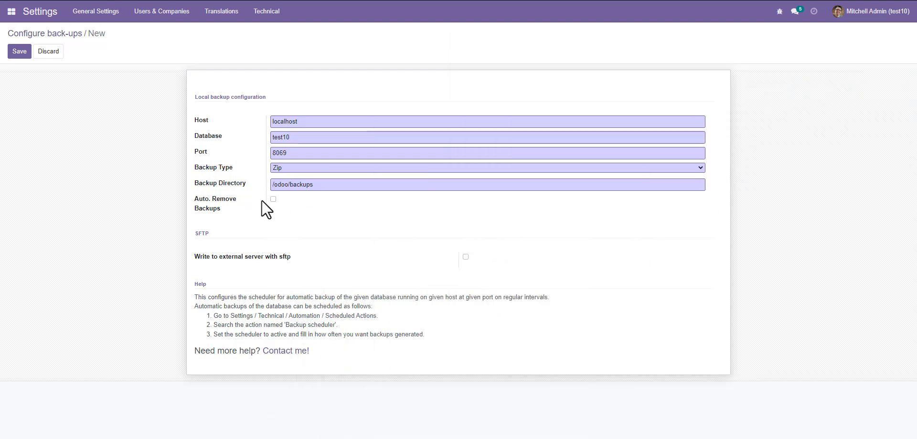
pyautogui.click(17, 54)
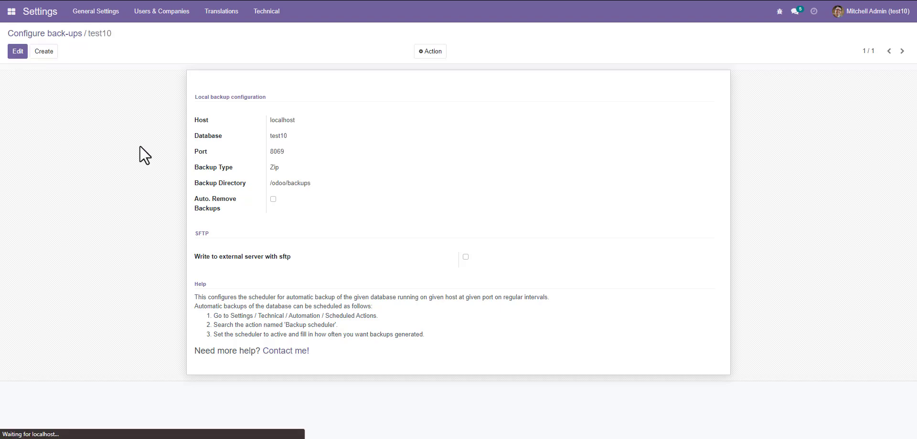
# Step: Open the Backup scheduler record from the automation's scheduled actions
pyautogui.click(269, 19)
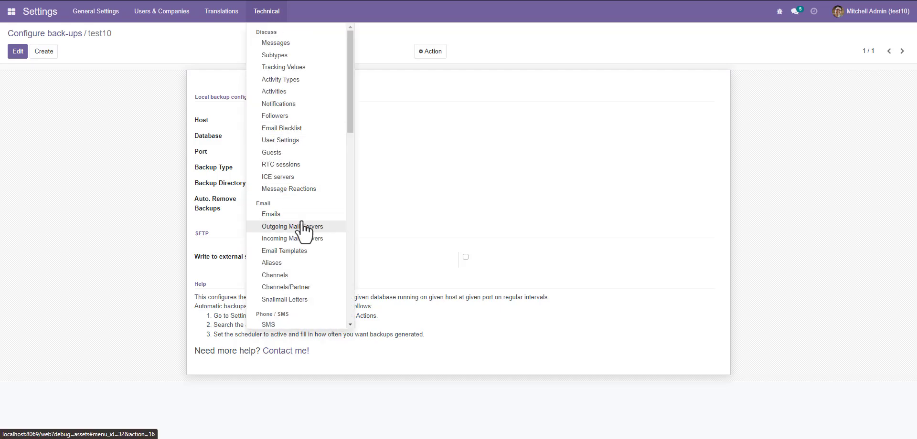
pyautogui.scroll(-5, 302, 230)
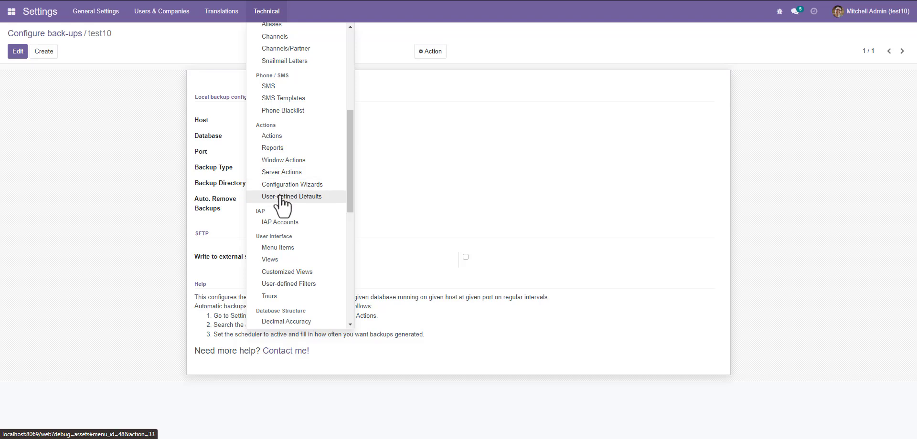
pyautogui.scroll(-5, 284, 203)
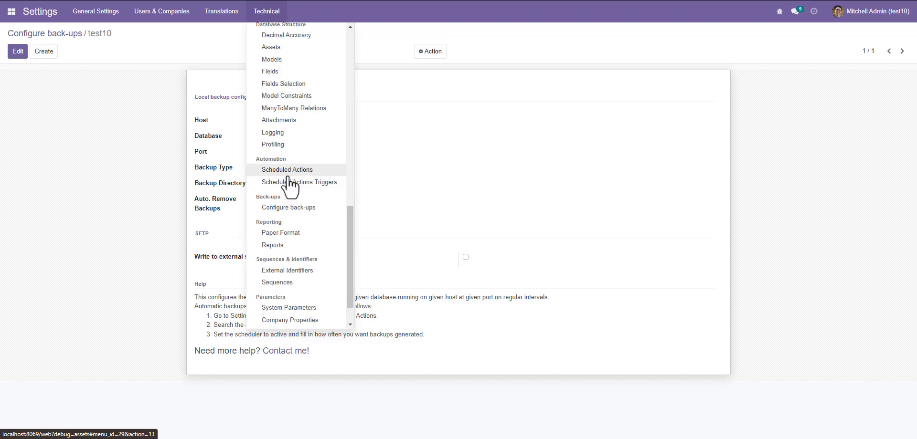
pyautogui.click(288, 175)
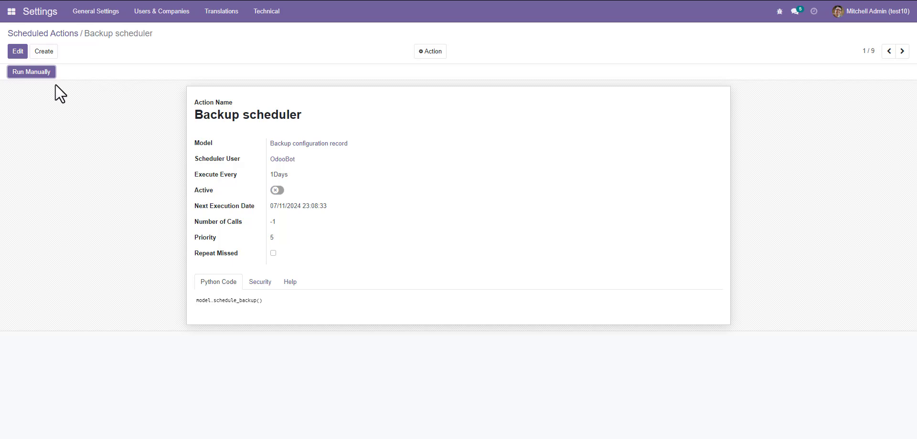
# Step: Activate the Backup scheduler, set it to execute every 1 minute, and save the record
pyautogui.click(21, 53)
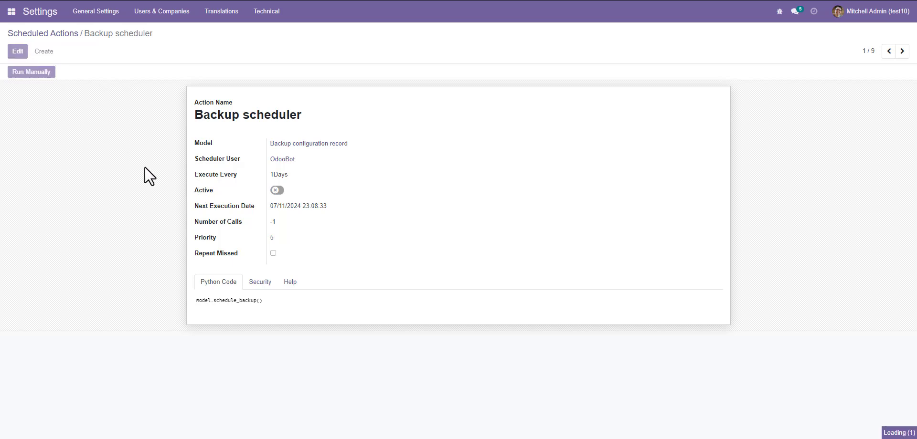
pyautogui.click(281, 192)
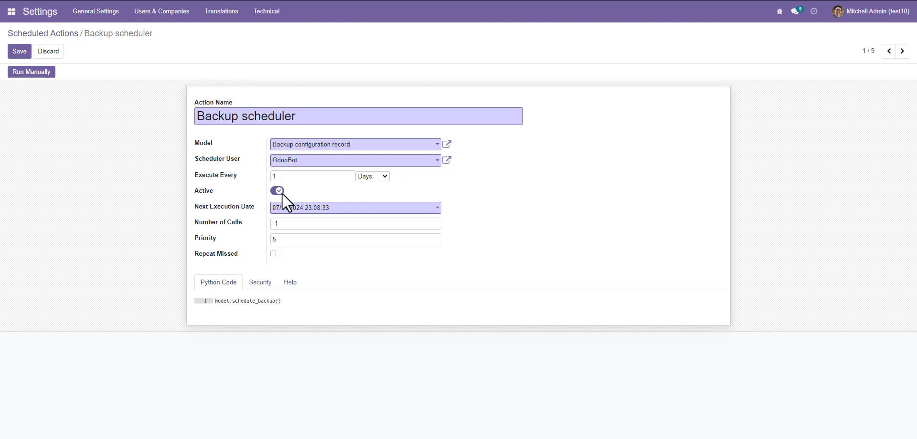
pyautogui.moveTo(226, 182)
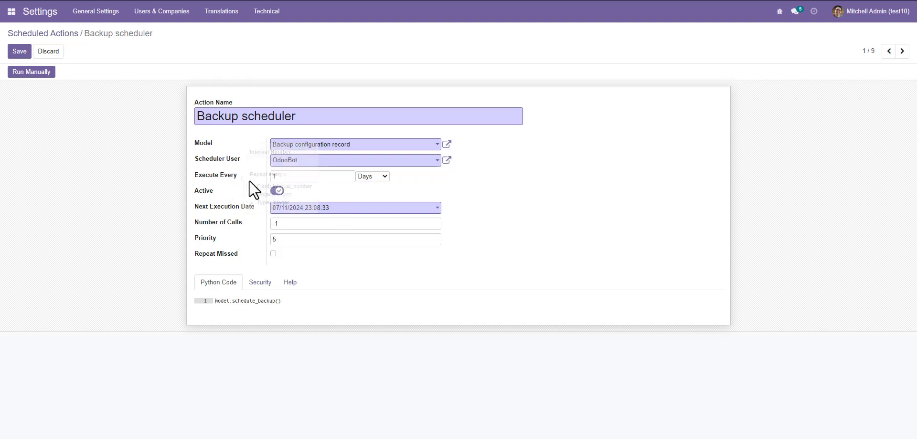
pyautogui.click(308, 180)
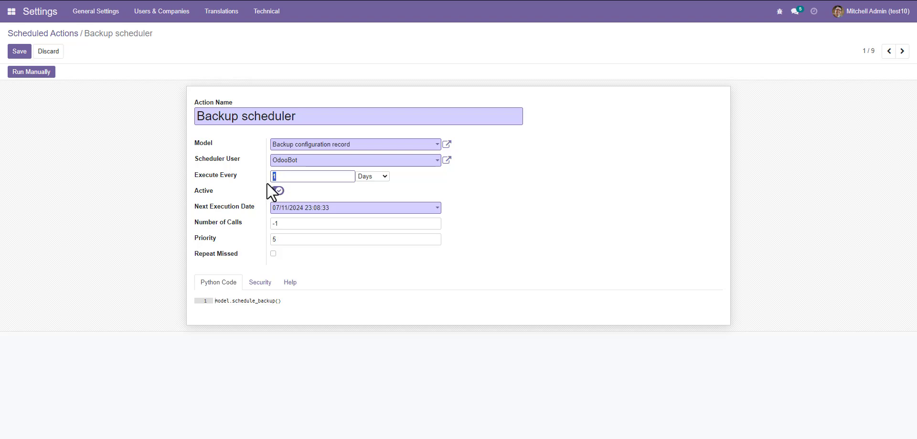
pyautogui.click(372, 177)
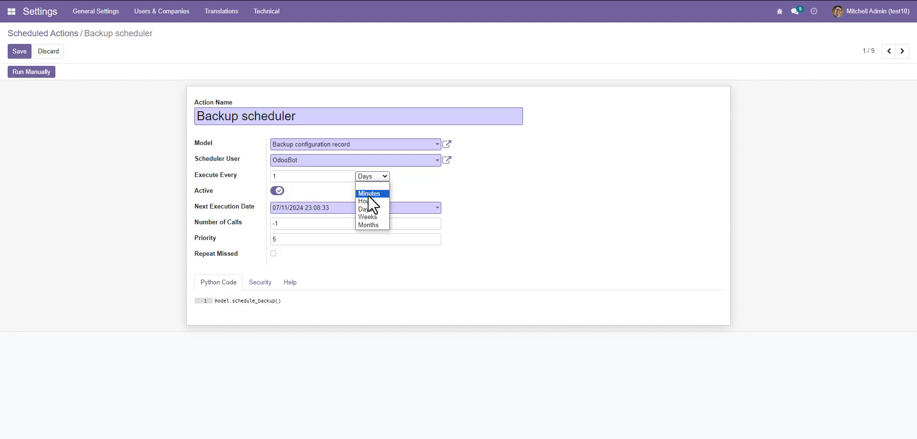
pyautogui.click(368, 194)
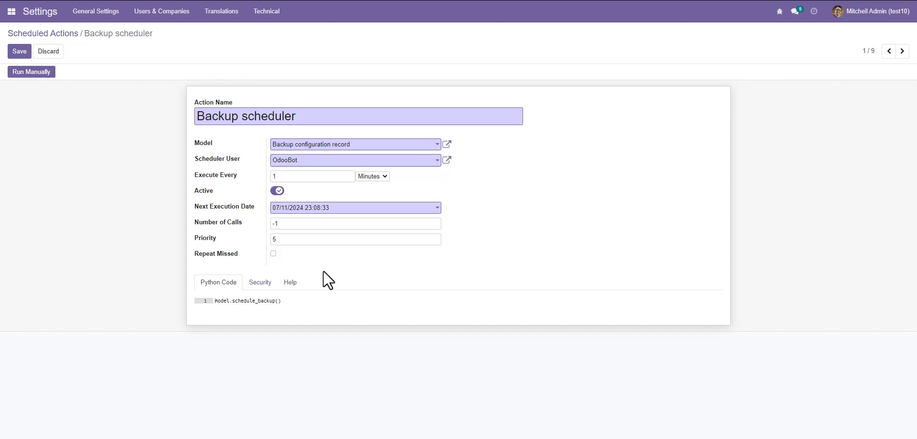
pyautogui.click(19, 51)
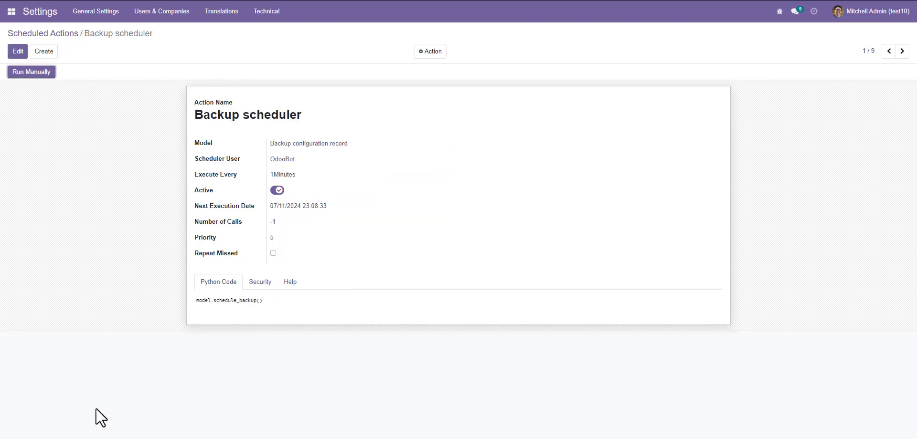
# Step: Refresh the odoo/backups folder in File Explorer to check for new backup archives, and return to the Backup scheduler in Odoo
pyautogui.hotkey('alt', 'Tab')
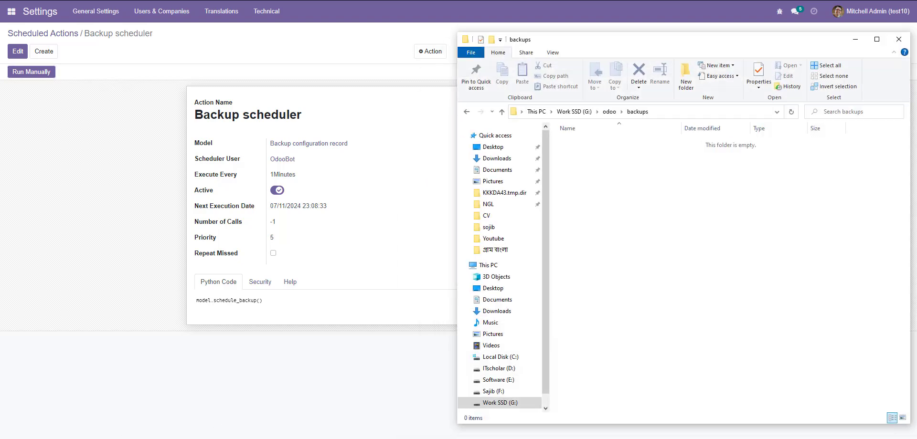
pyautogui.rightClick(631, 217)
pyautogui.click(657, 261)
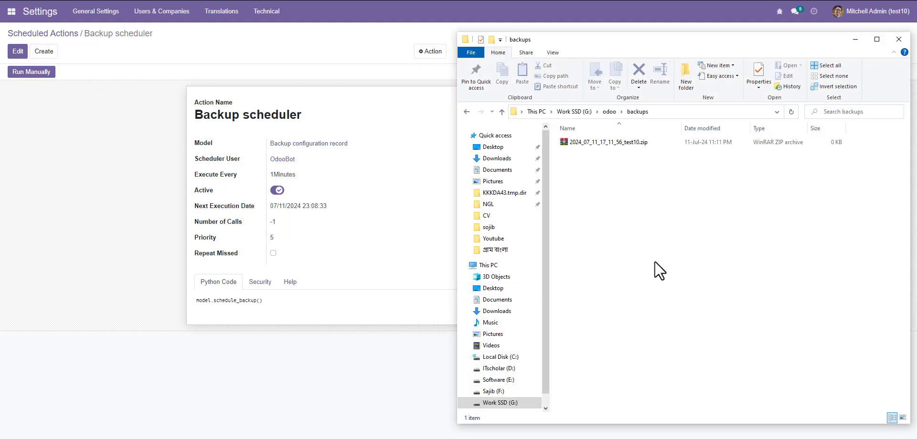
pyautogui.rightClick(607, 207)
pyautogui.click(633, 245)
pyautogui.hotkey('alt', 'Tab')
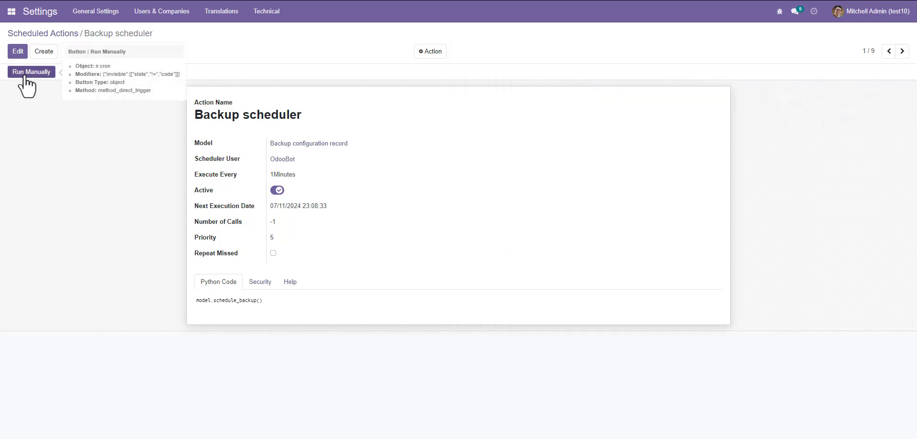
# Step: Run the Backup scheduler manually and refresh the odoo/backups folder in File Explorer to check for the new archive
pyautogui.click(24, 75)
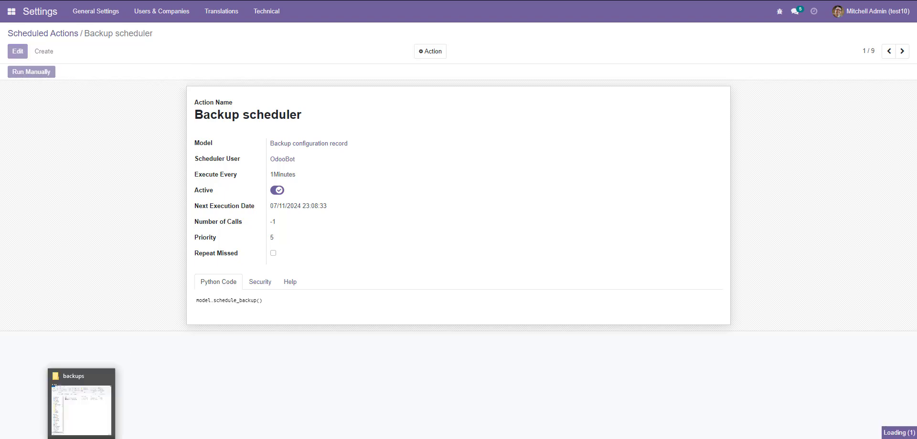
pyautogui.click(89, 436)
pyautogui.rightClick(620, 185)
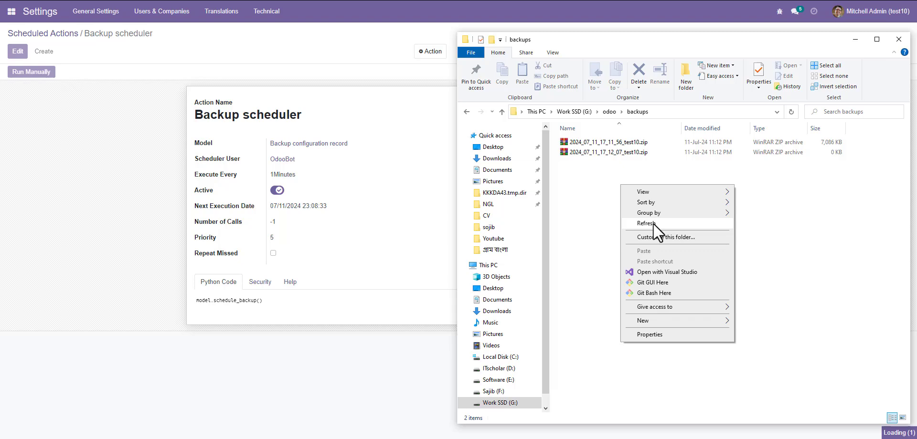
pyautogui.click(654, 225)
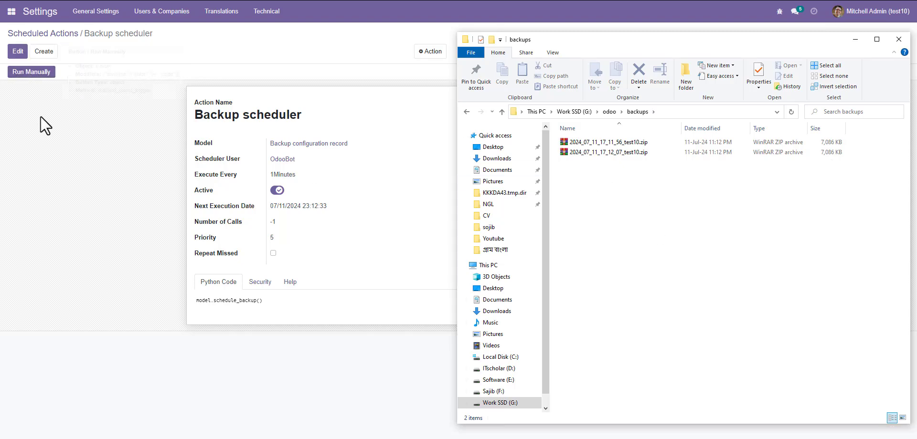
# Step: Return to Odoo, run the Backup scheduler manually once more, and recheck the backups folder in File Explorer for another test10 archive
pyautogui.click(35, 82)
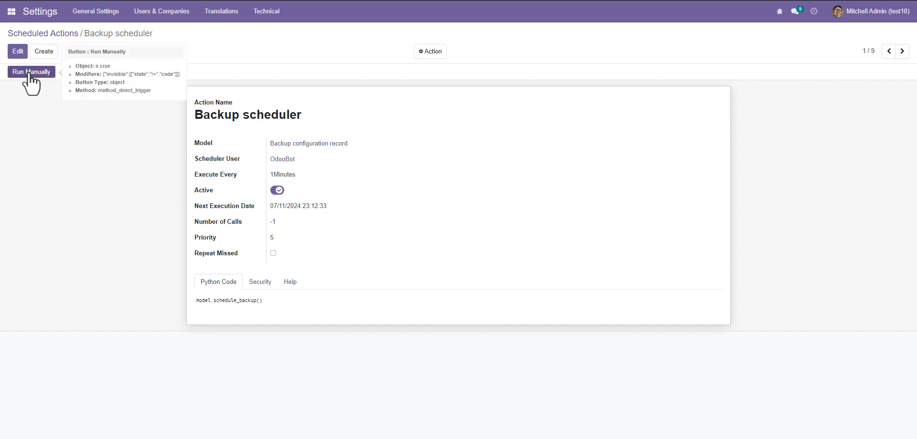
pyautogui.click(28, 73)
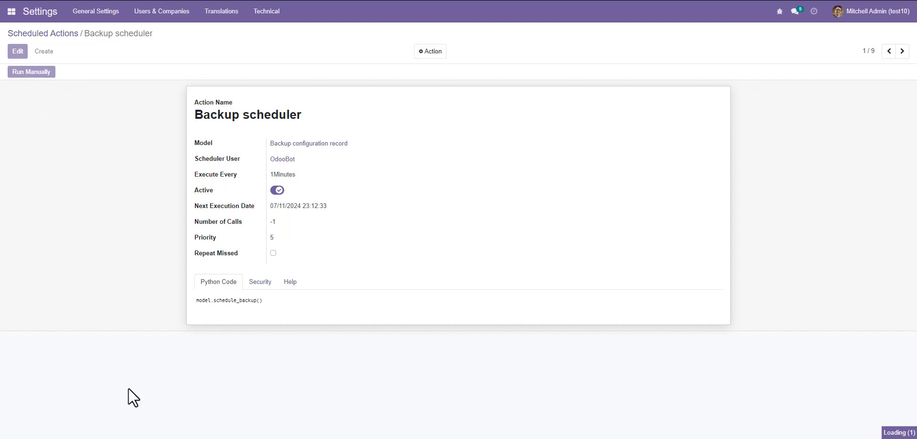
pyautogui.click(106, 437)
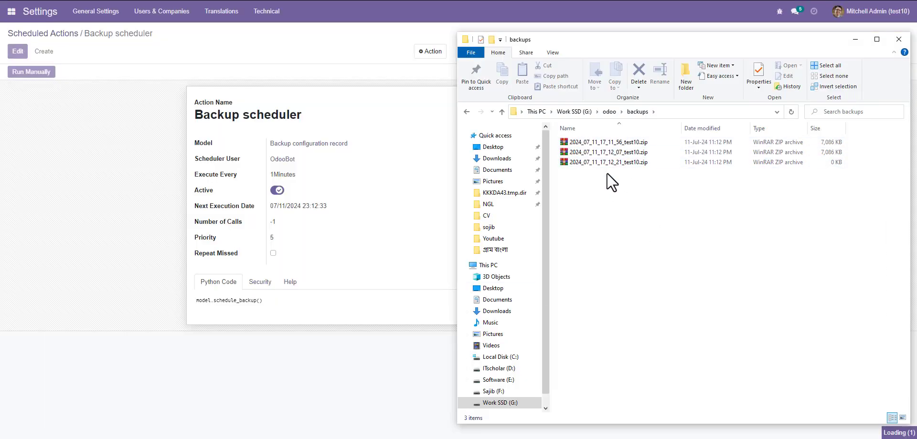
pyautogui.rightClick(616, 185)
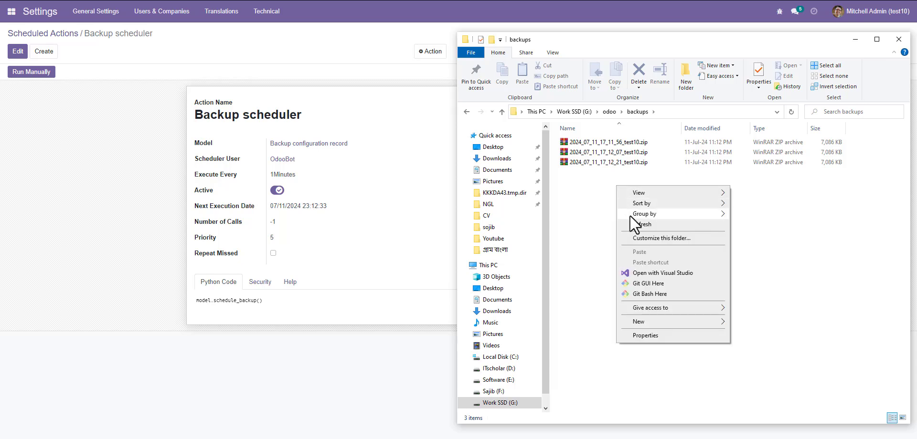
pyautogui.click(613, 188)
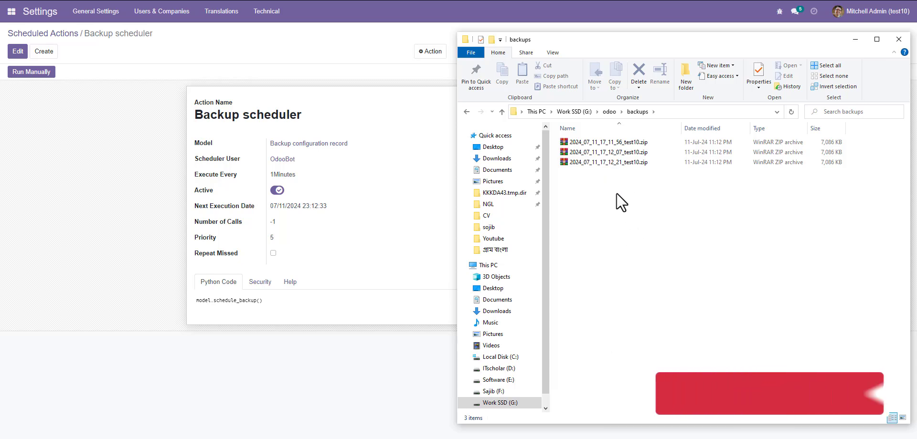